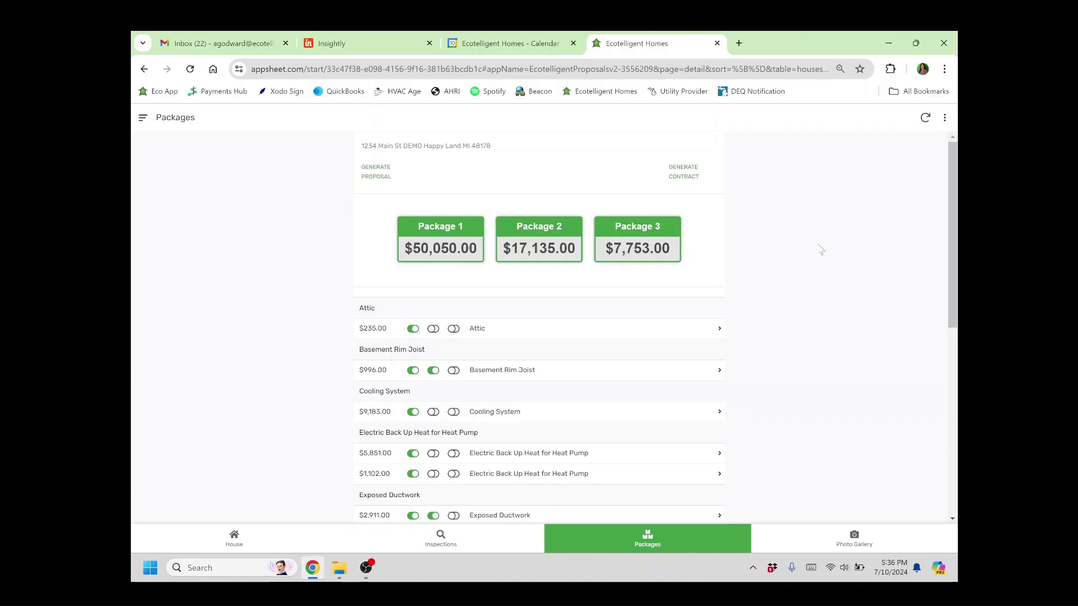
Switch to the Ecotelligent Work Order app through the App Launcher and start a new work order.
click(143, 121)
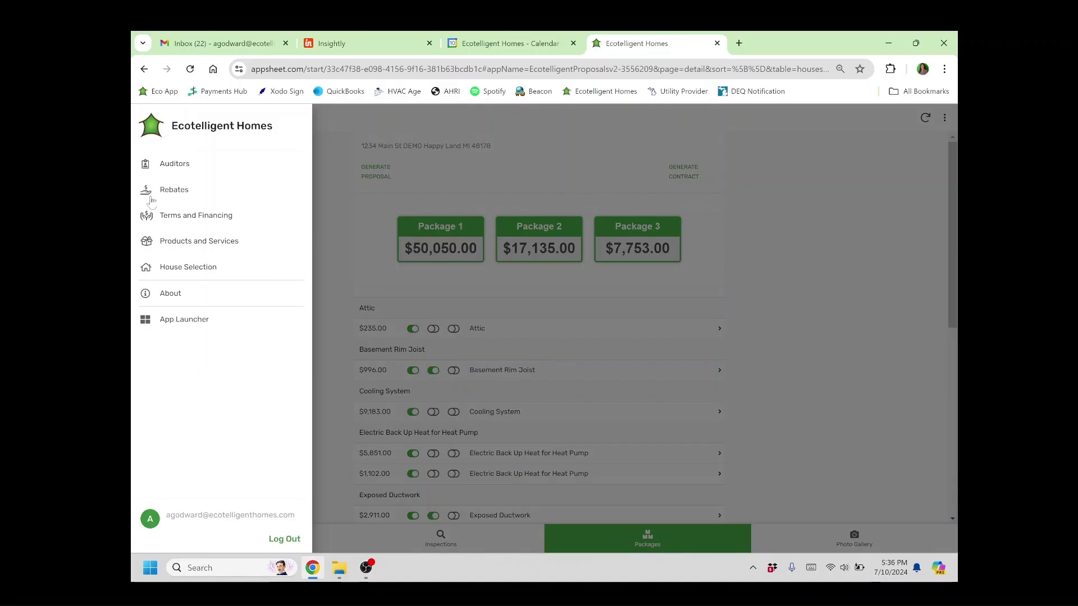
click(201, 320)
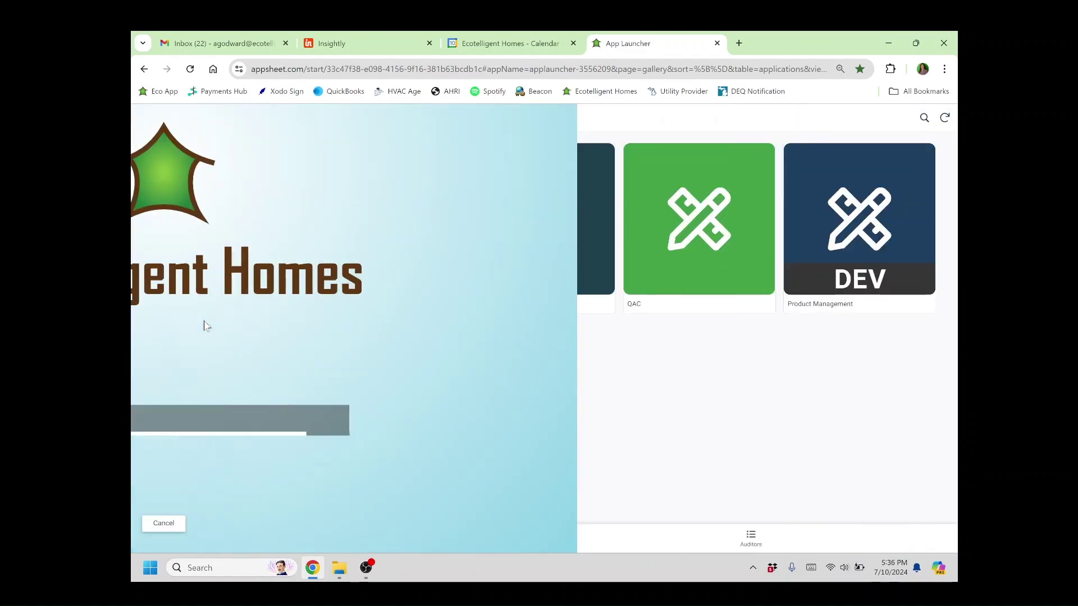
click(391, 243)
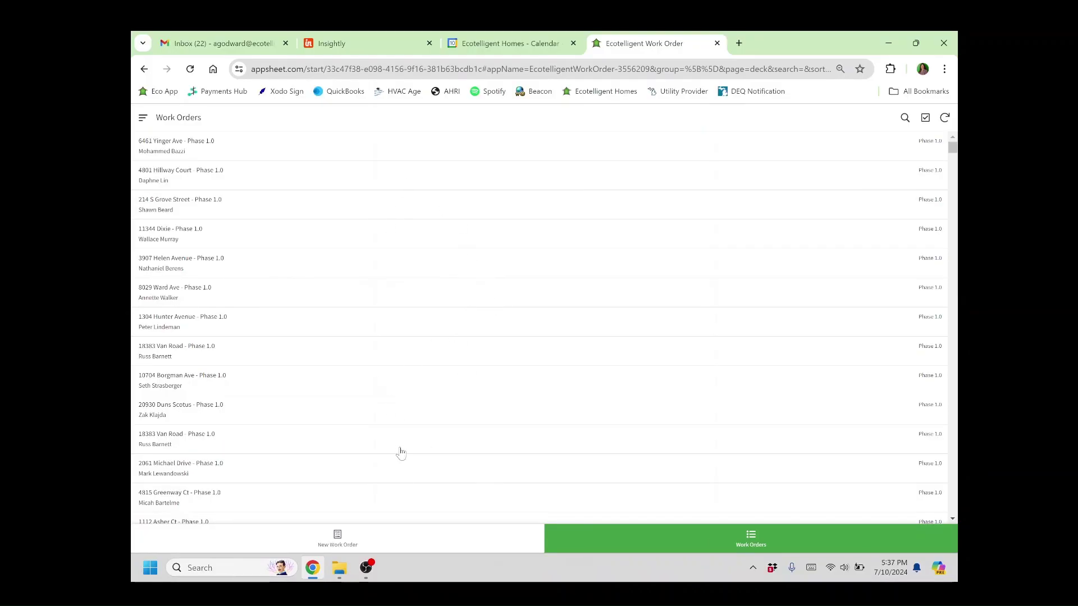
click(356, 544)
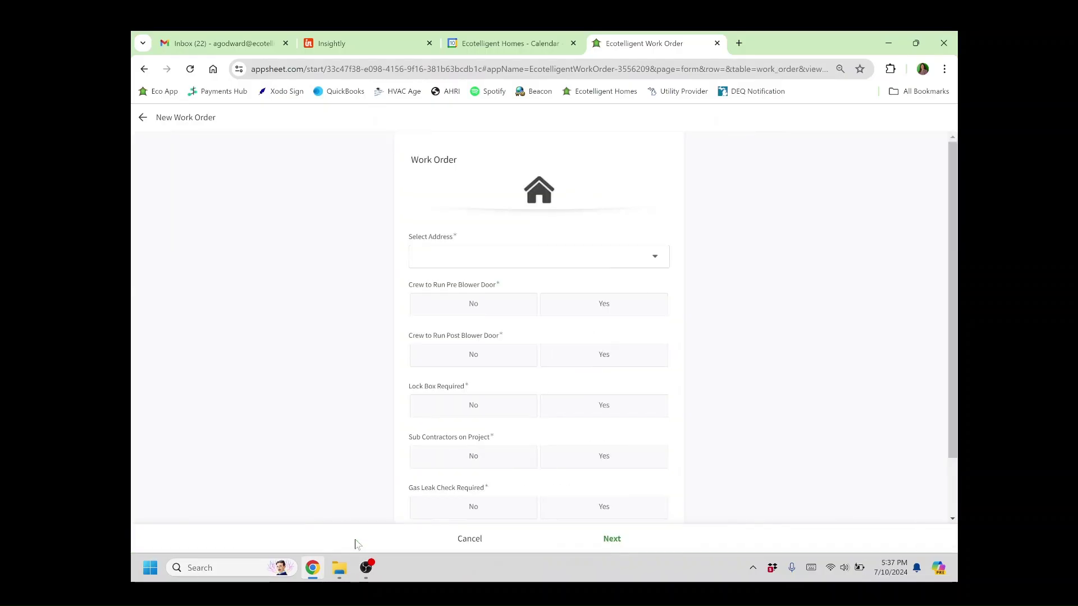
Find the demo house's Phase 1.0 entry and select it as the work order's address.
click(470, 258)
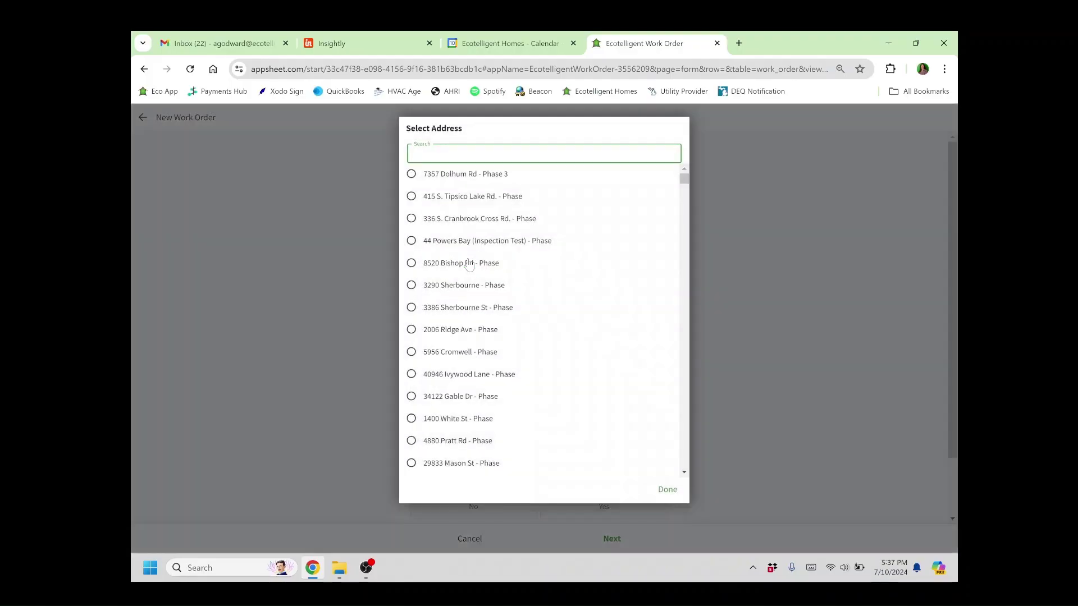
text(1234)
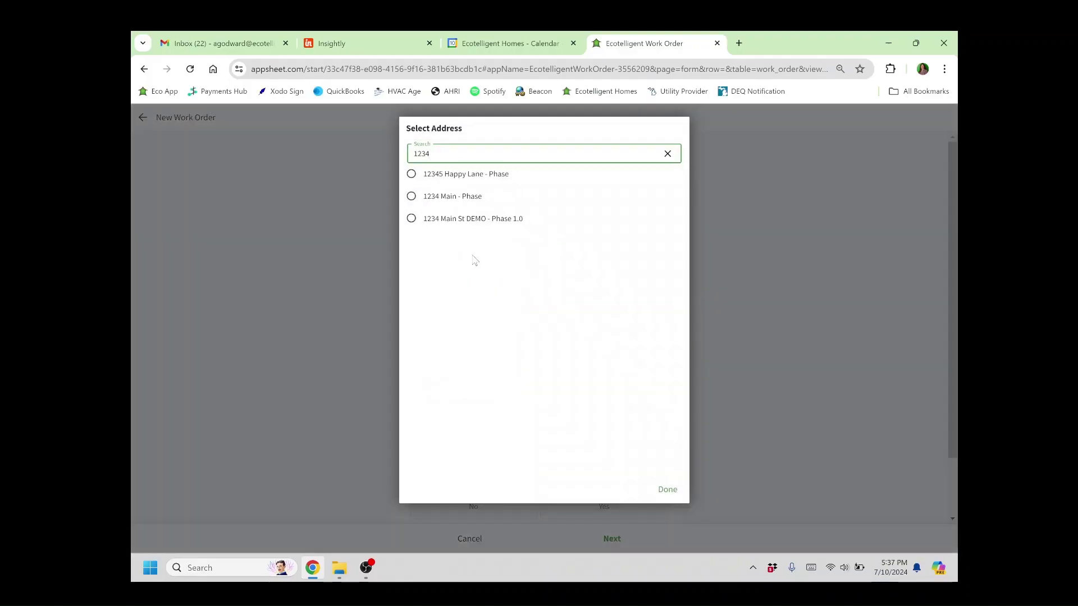
click(484, 225)
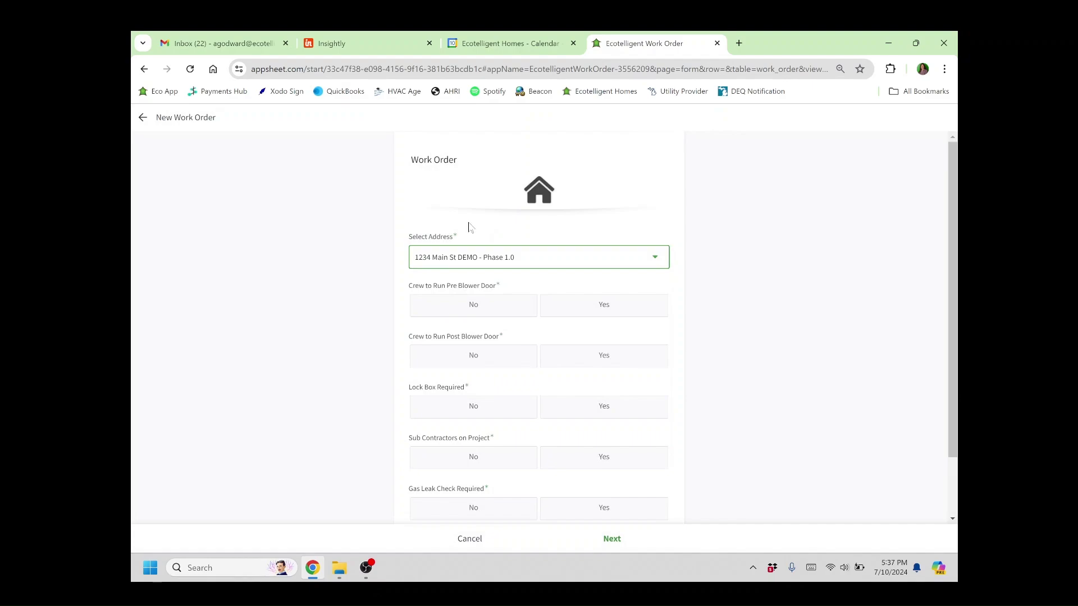
Answer No for the crew running the pre blower door test and Yes for the post blower door test.
scroll(471, 223, down, 1)
scroll(469, 214, down, 1)
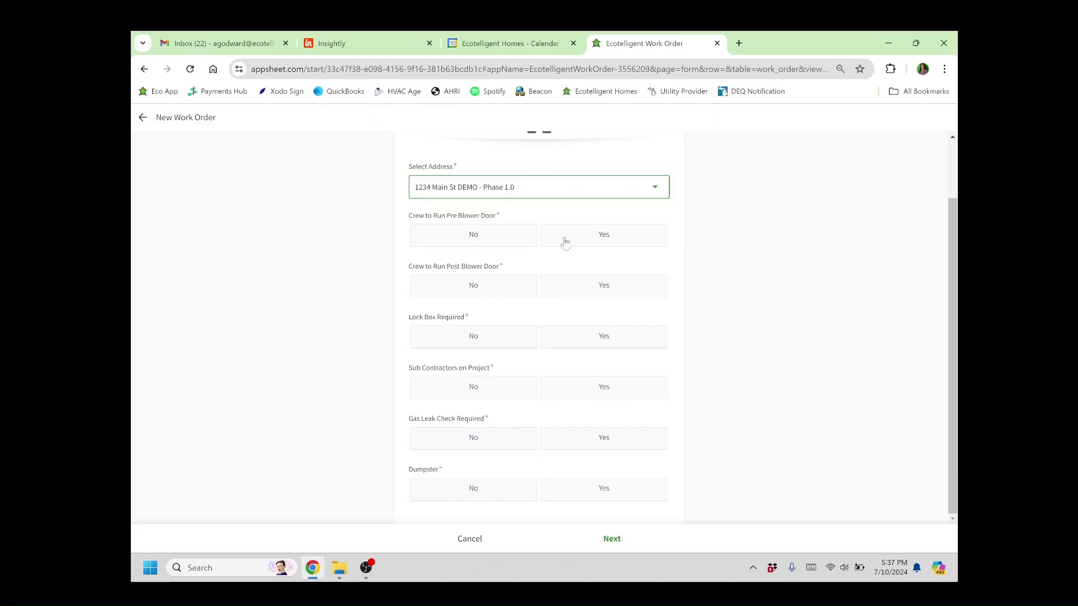
click(591, 244)
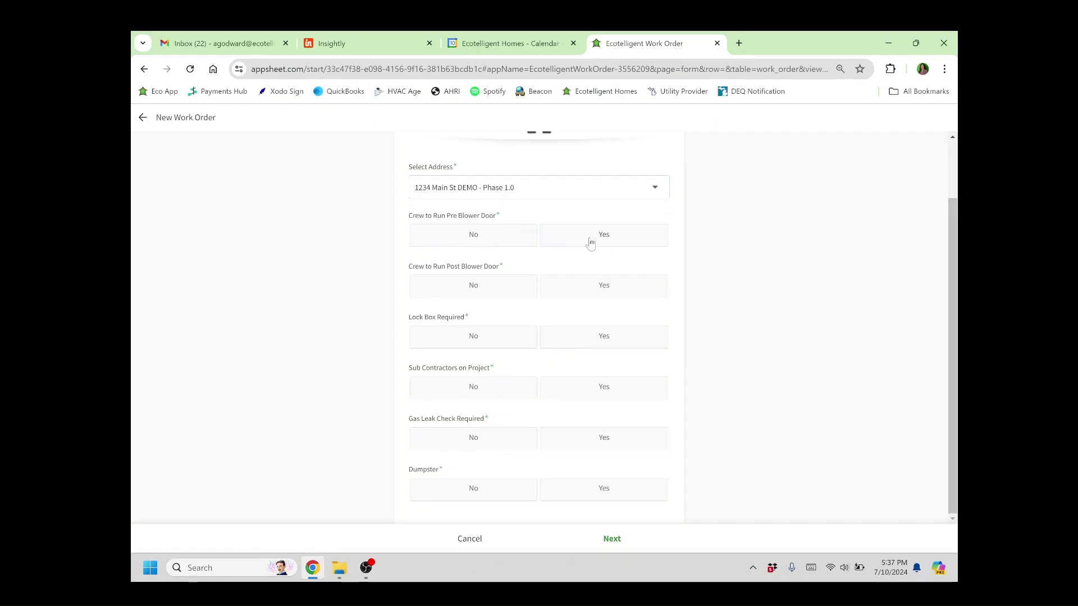
click(488, 242)
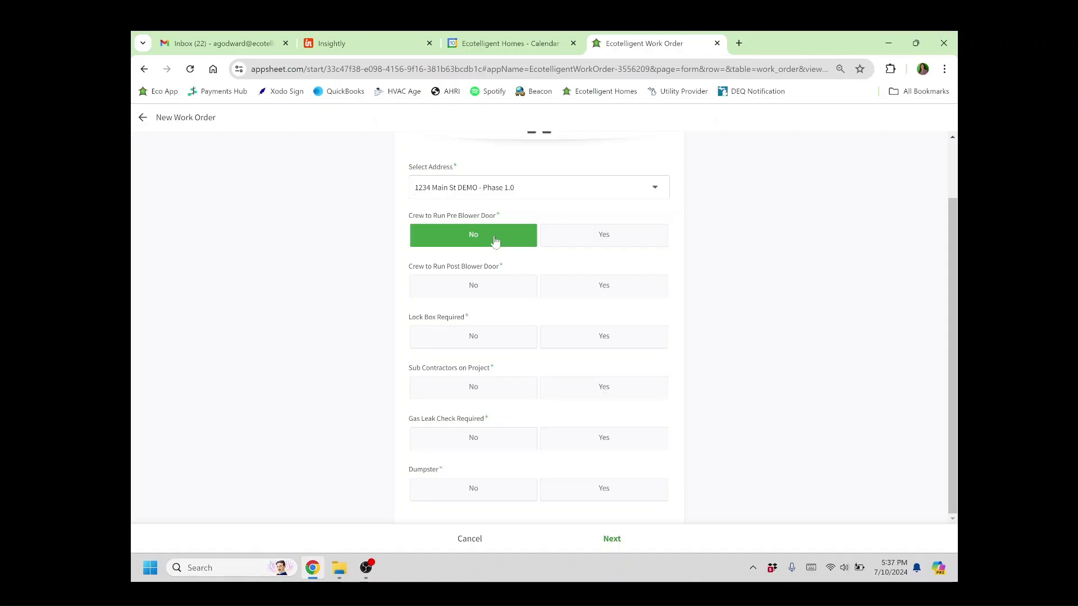
click(606, 289)
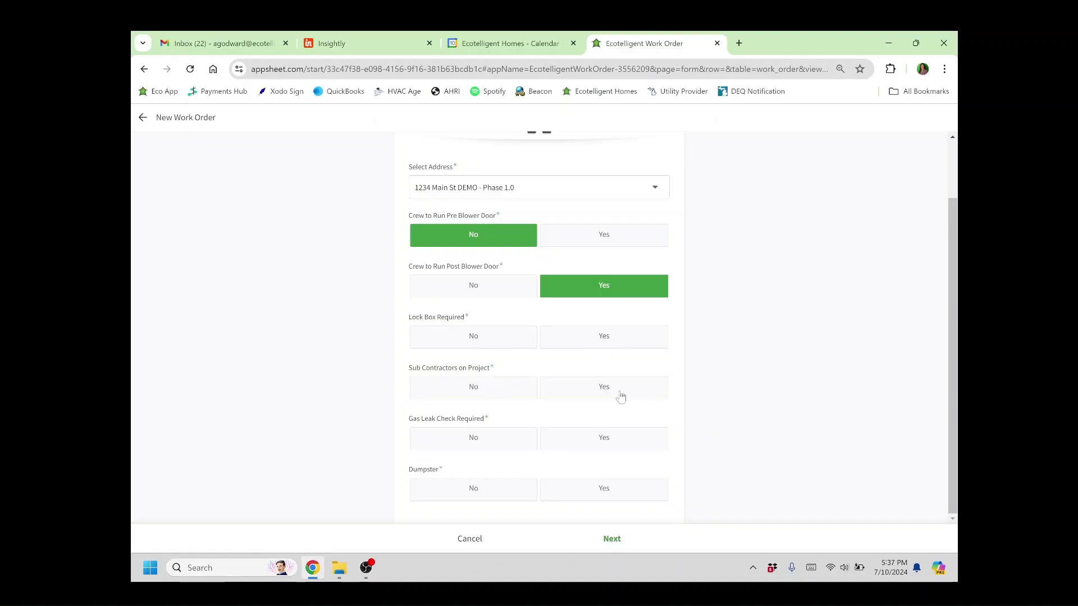
Mark the lock box, sub contractors on project and gas leak check as No.
click(492, 343)
click(500, 385)
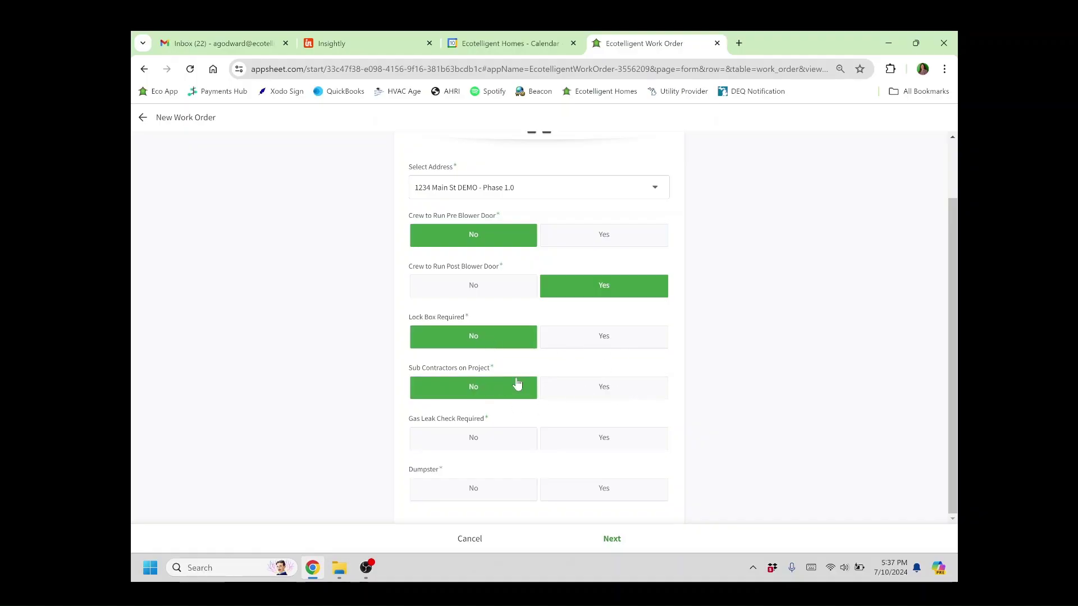
click(505, 446)
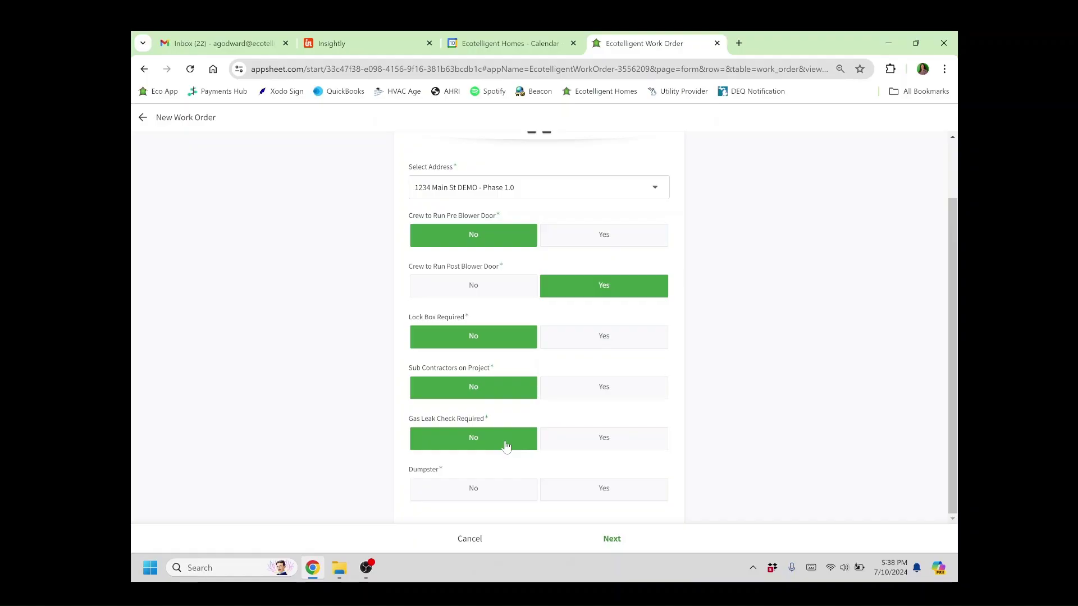
Request a dumpster located at "right side of drive" and continue to the Kick Off page.
click(607, 486)
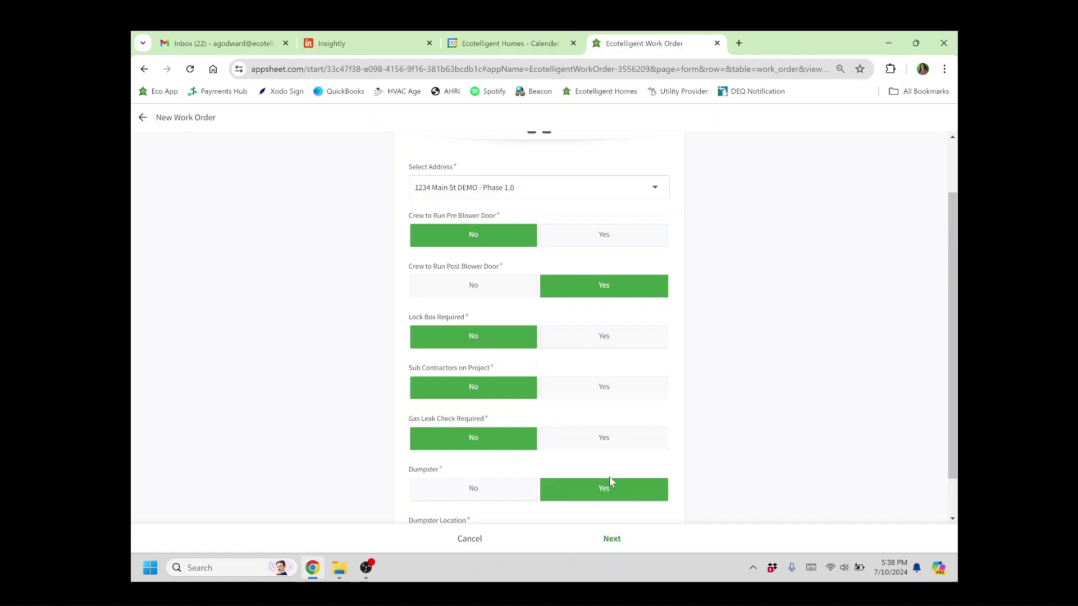
scroll(610, 481, down, 2)
click(584, 493)
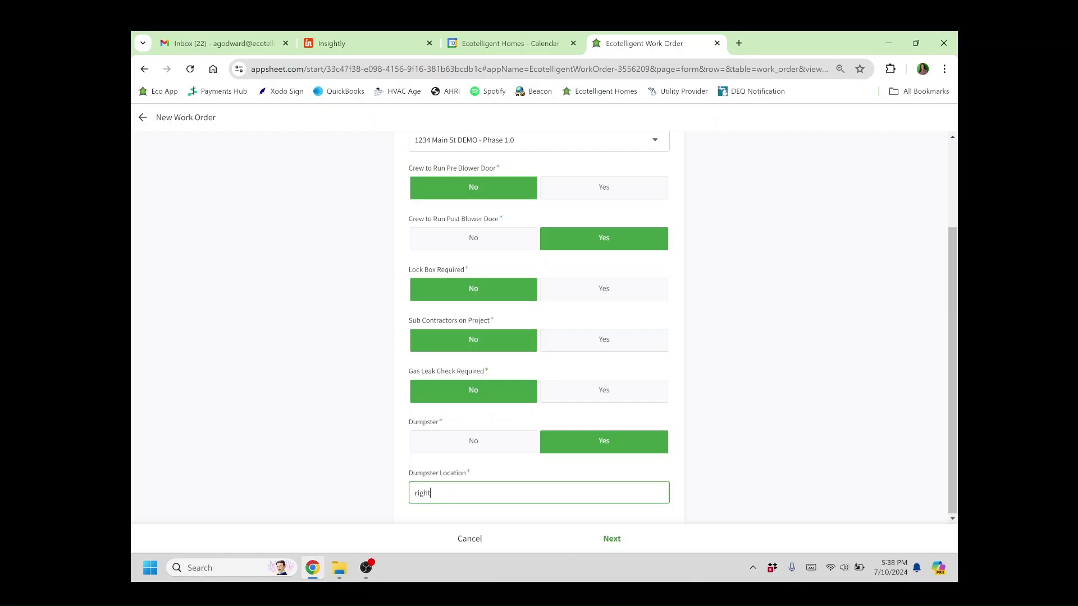
text(right side of drive)
click(613, 540)
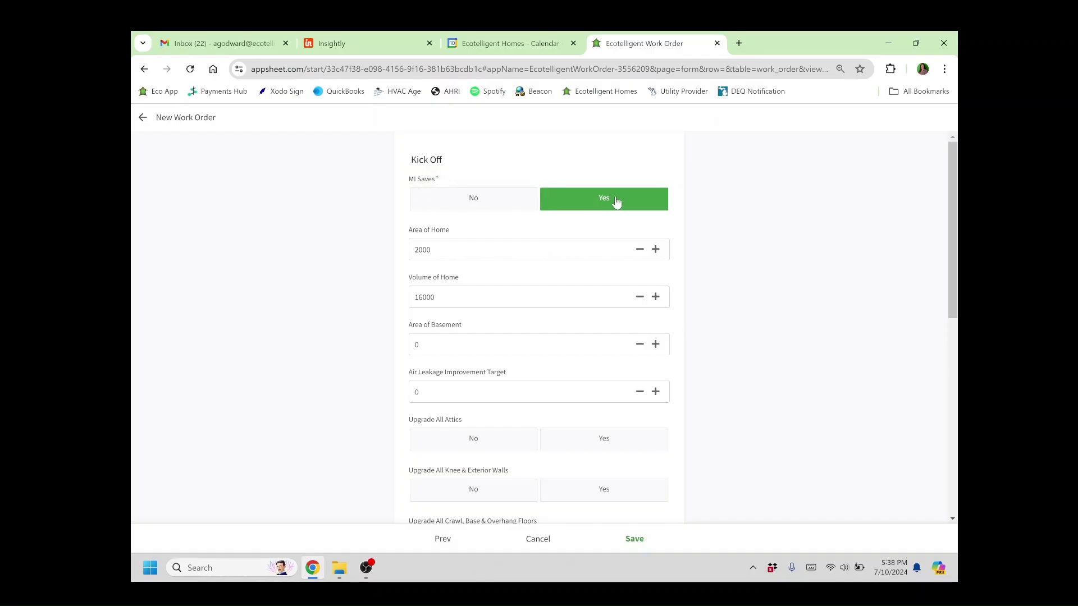
Set MI Saves to No and the area of the home to 2800.
click(512, 206)
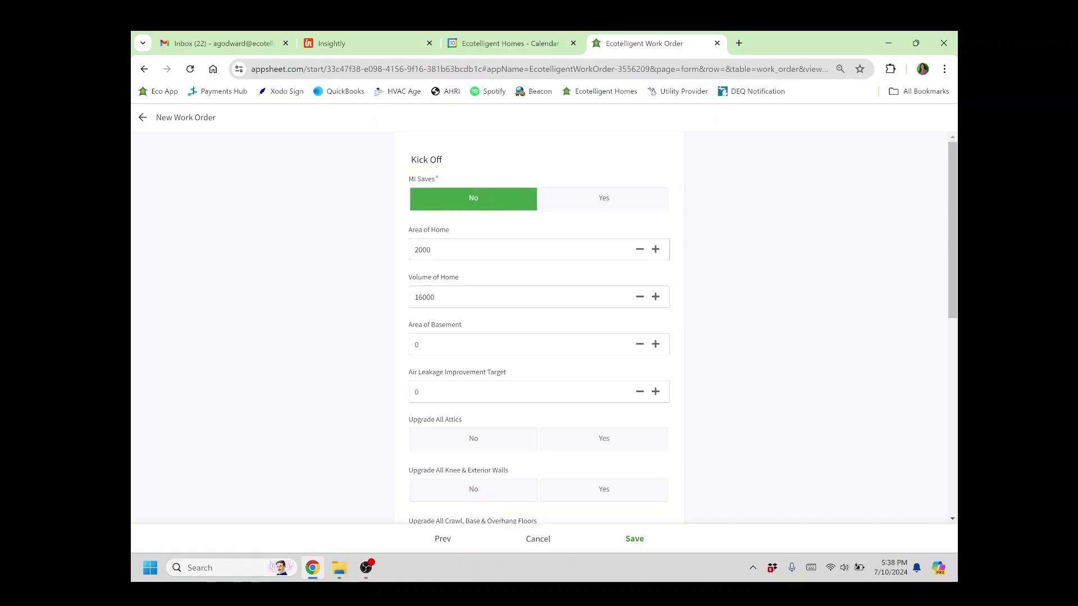
click(464, 250)
key(BackSpace)
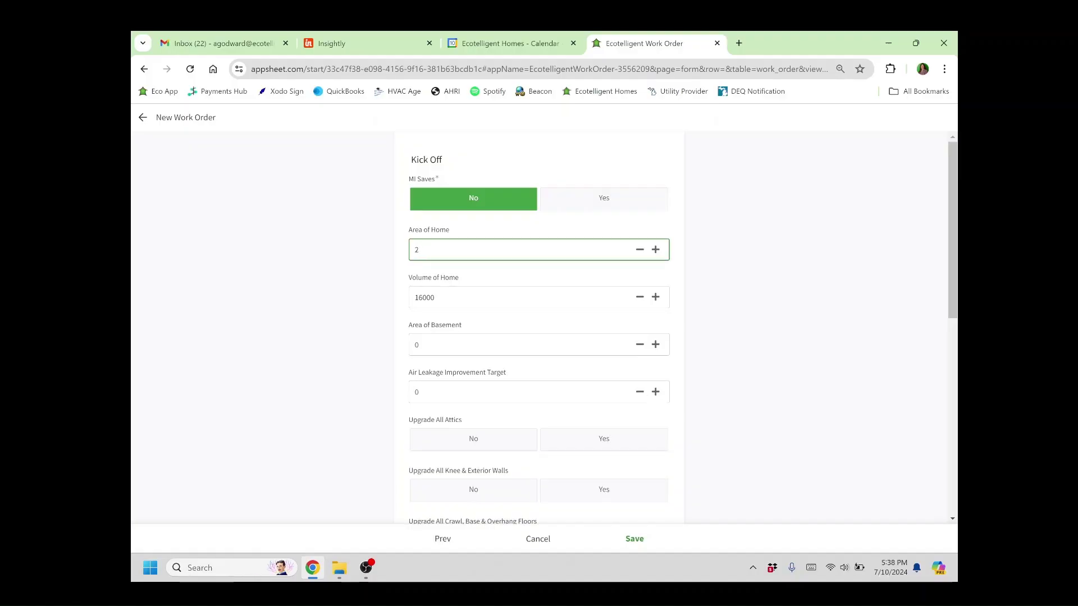
key(Tab)
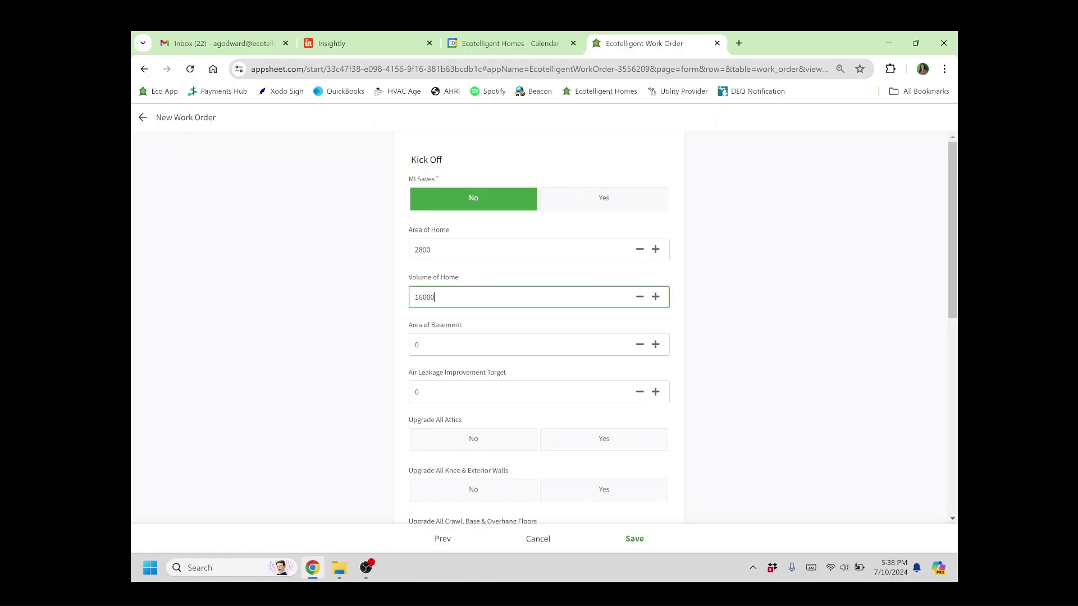
Set the home's volume to 18000, the basement area to 1100 and the air leakage improvement target to 20.
drag(434, 297, 405, 300)
text(1)
key(Tab)
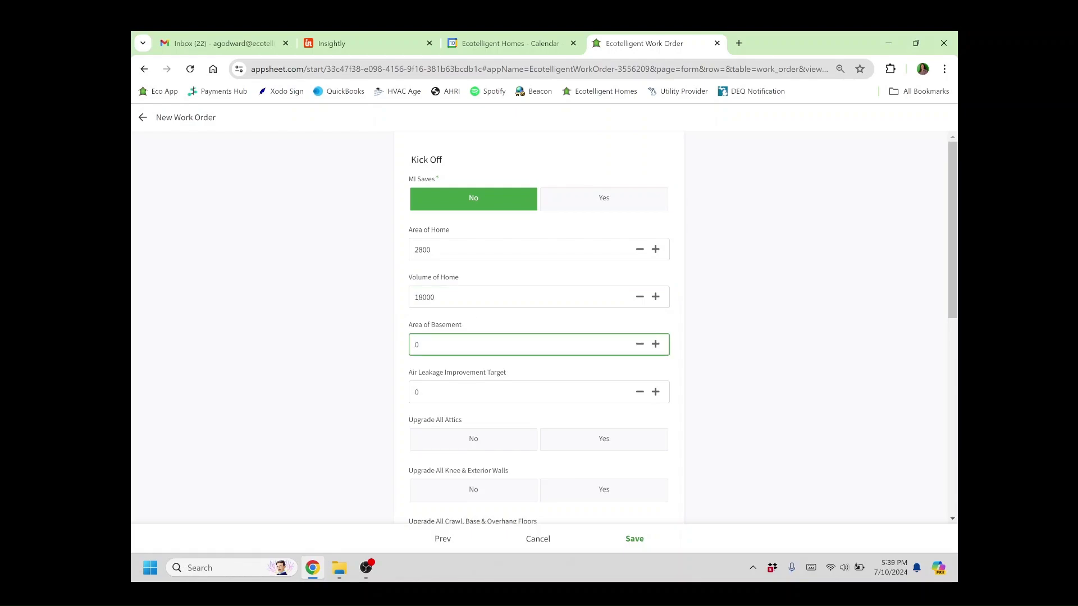
text(1100)
key(Tab)
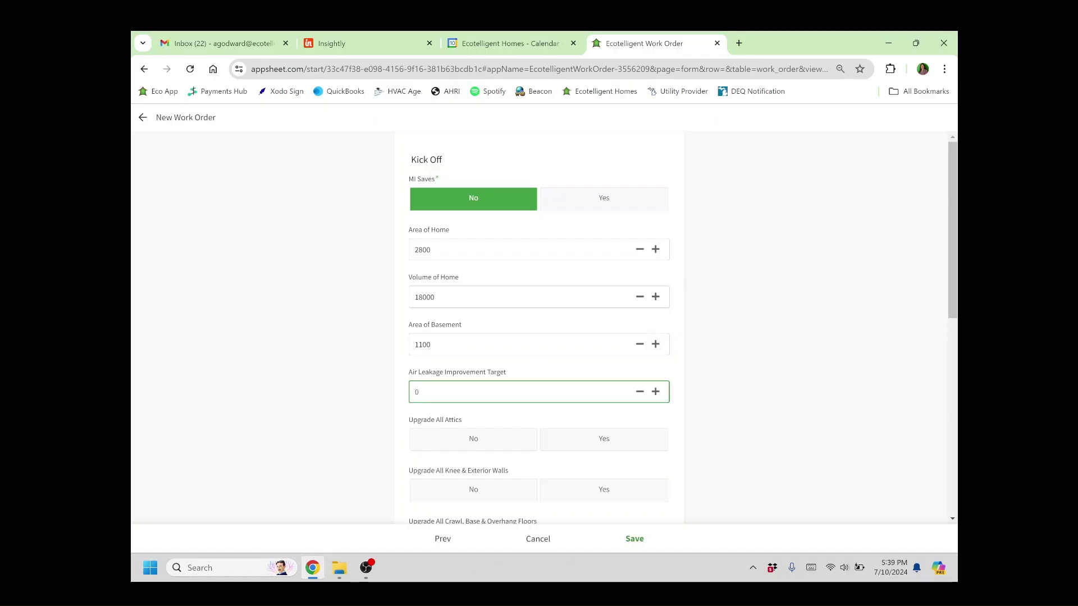
scroll(524, 337, down, 3)
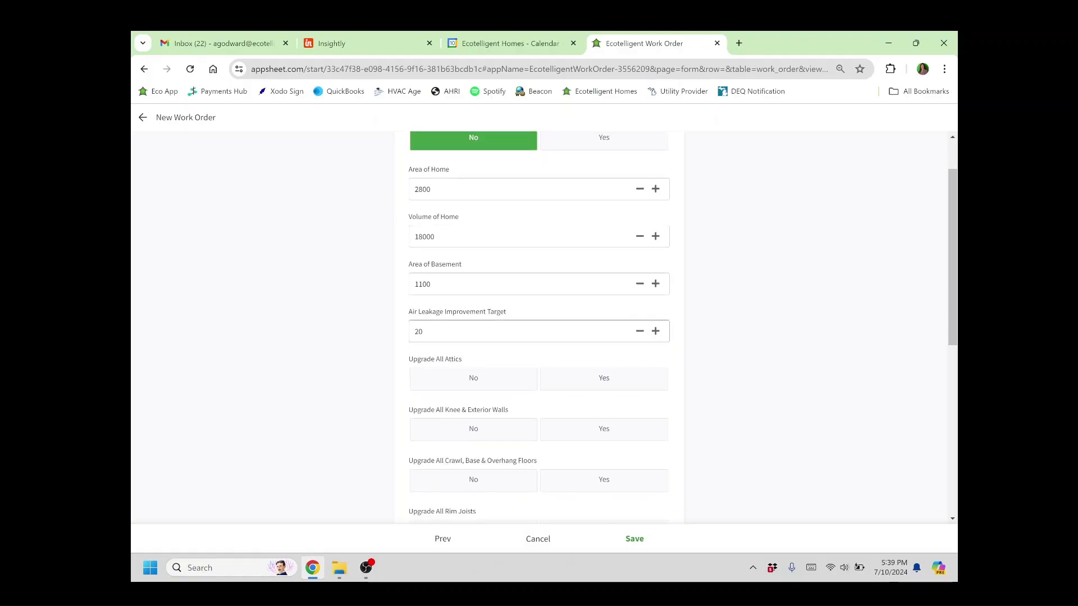
Answer No to upgrading all attics, knee and exterior walls, crawl, base and overhang floors, rim joists, heating systems, cooling systems and ductwork.
scroll(463, 254, down, 1)
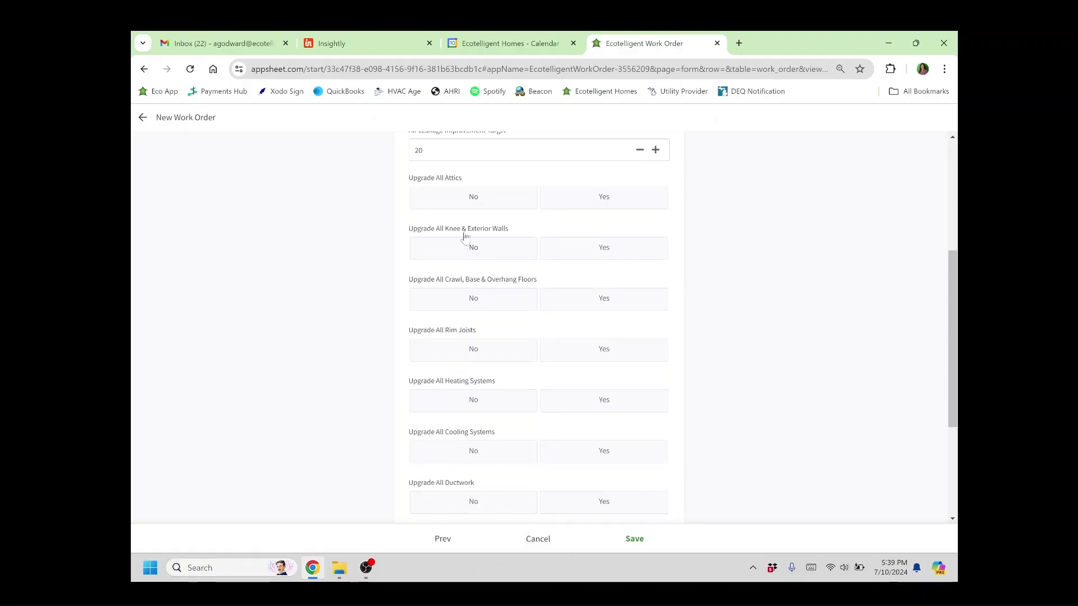
click(509, 203)
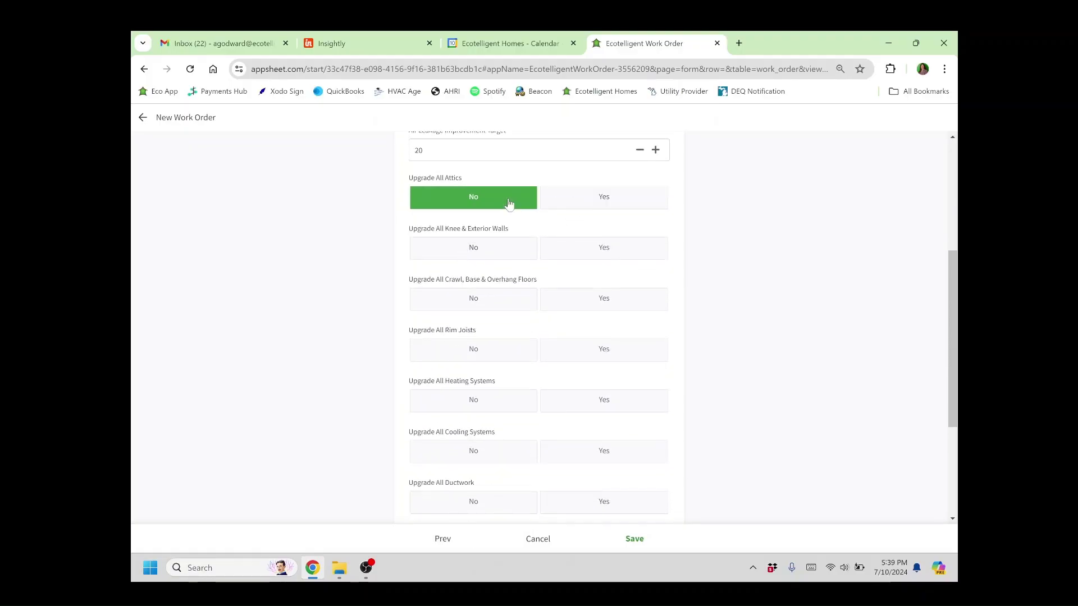
click(576, 248)
click(527, 251)
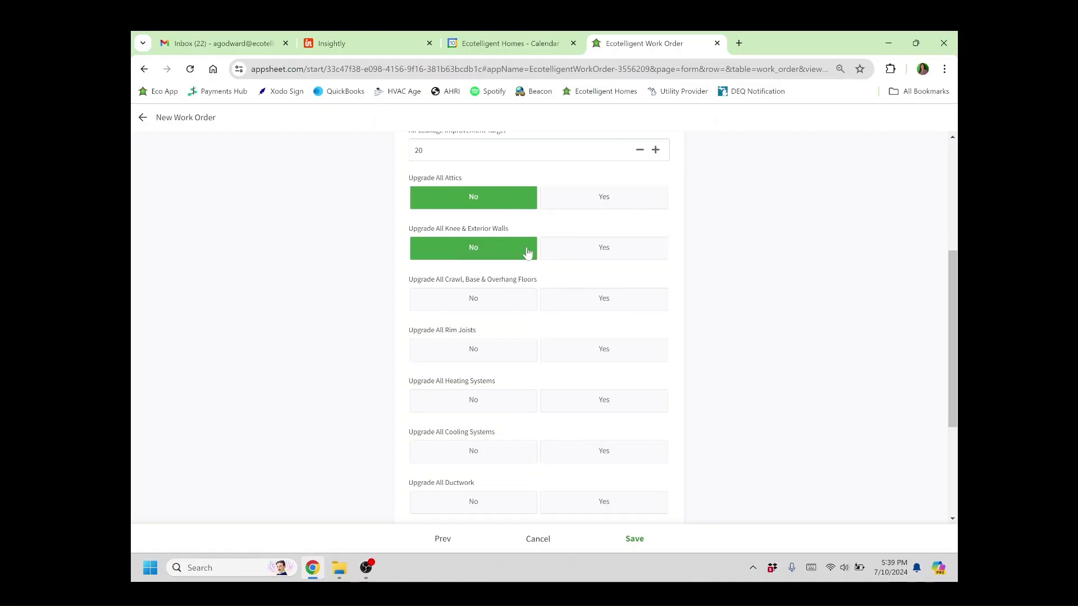
click(594, 250)
click(473, 251)
click(487, 307)
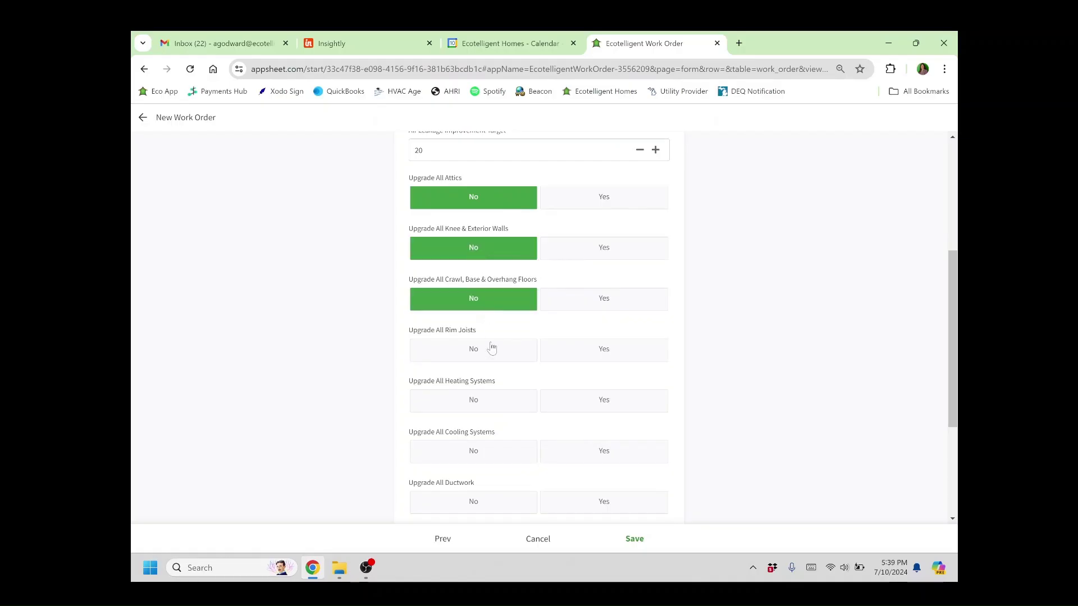
click(492, 357)
click(508, 408)
click(497, 456)
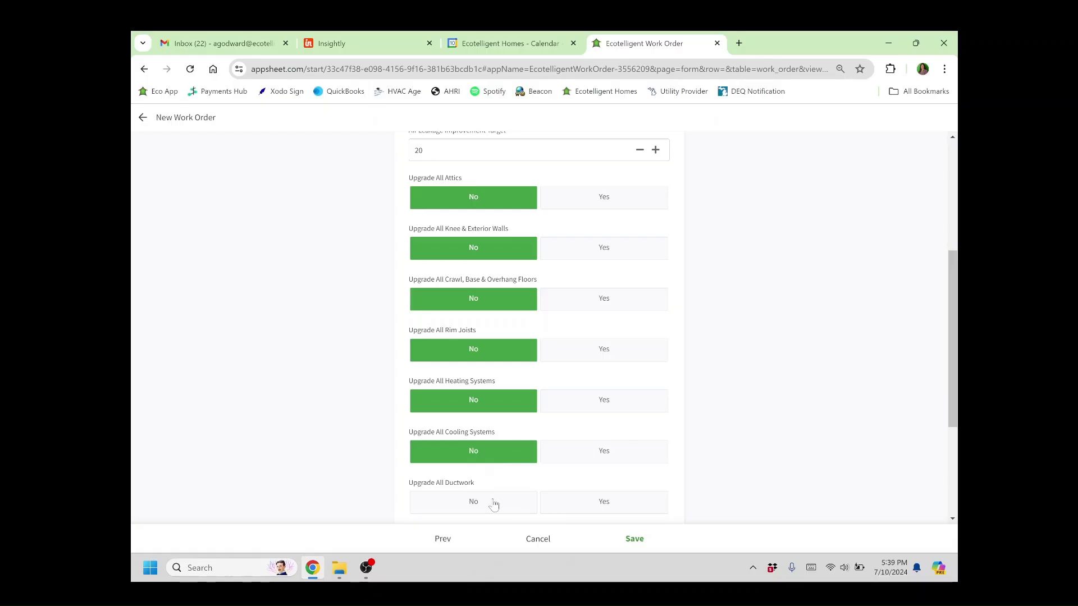
click(493, 502)
Set Overhang Above to N/A and the percentage of ductwork inside to 100.00%, and save the work order.
scroll(494, 489, down, 3)
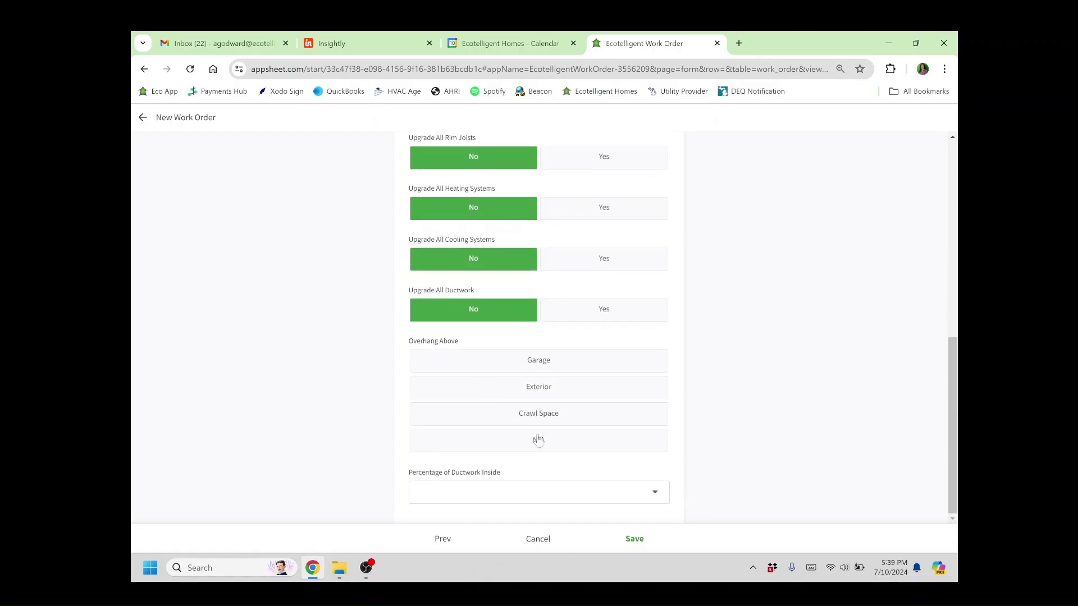
click(548, 446)
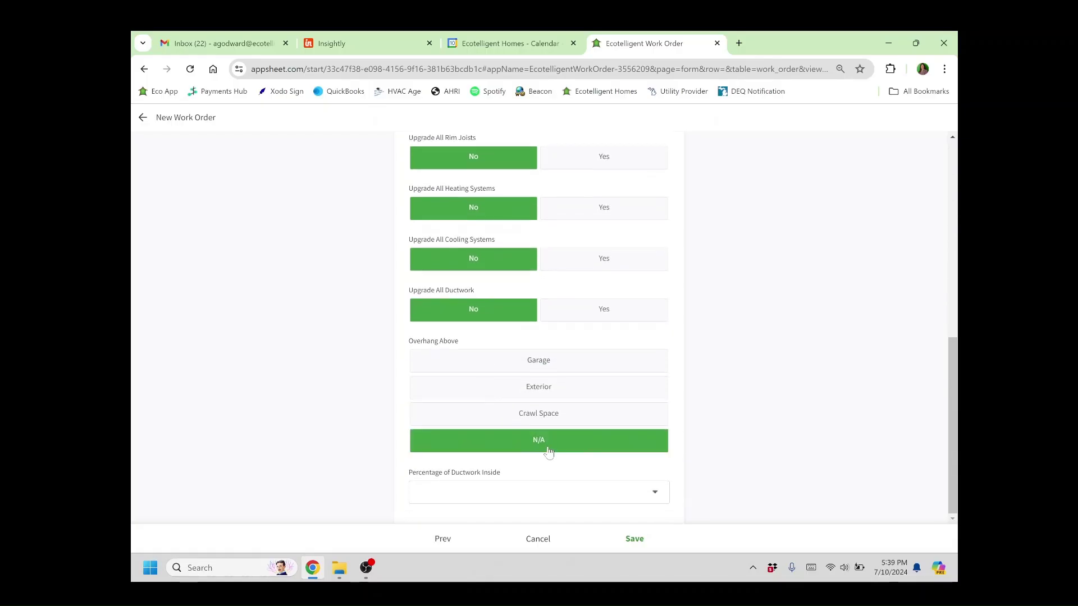
click(528, 495)
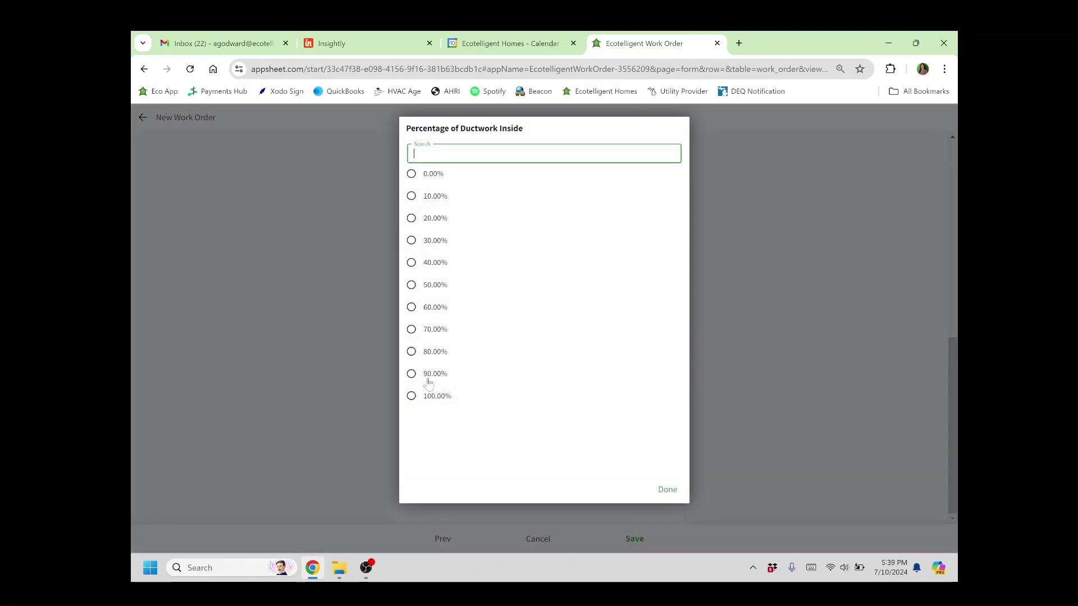
click(436, 399)
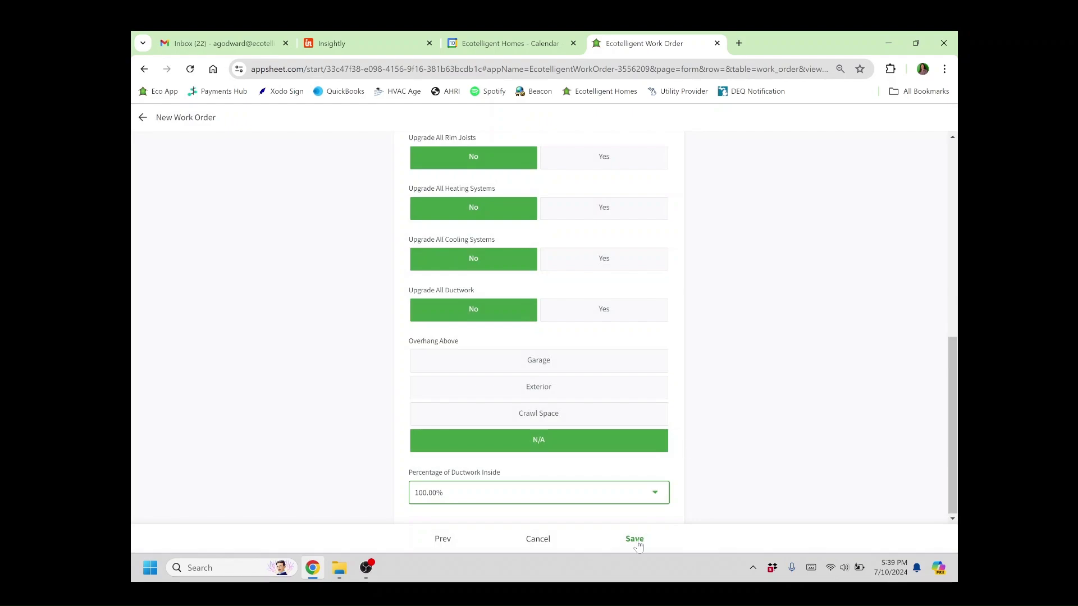
click(639, 545)
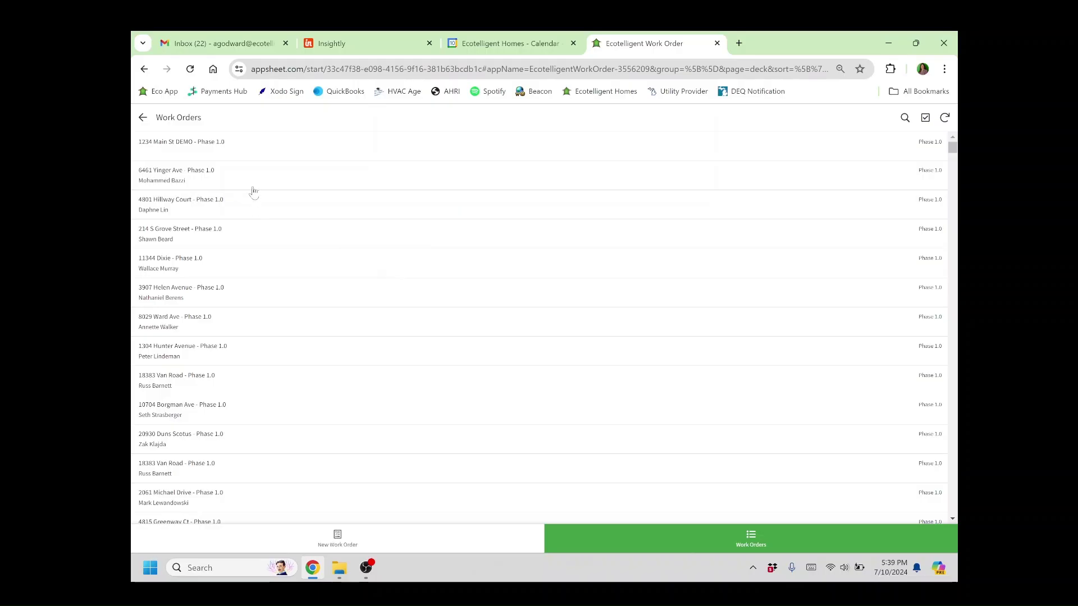
Start generating the demo house's Phase 1.0 work order and select the three exterior photos of the brick house.
click(228, 145)
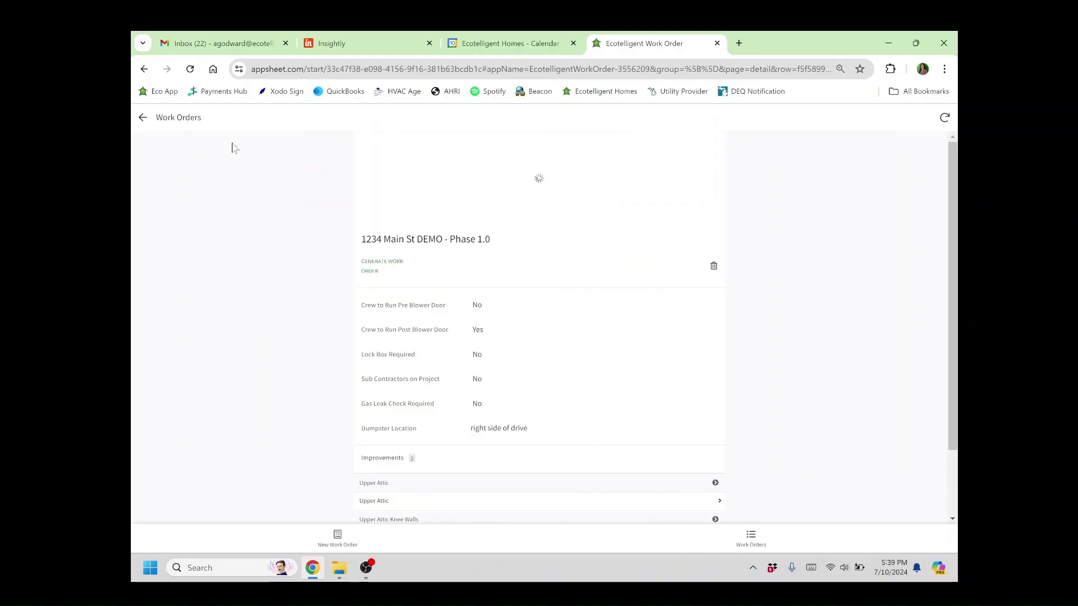
click(375, 268)
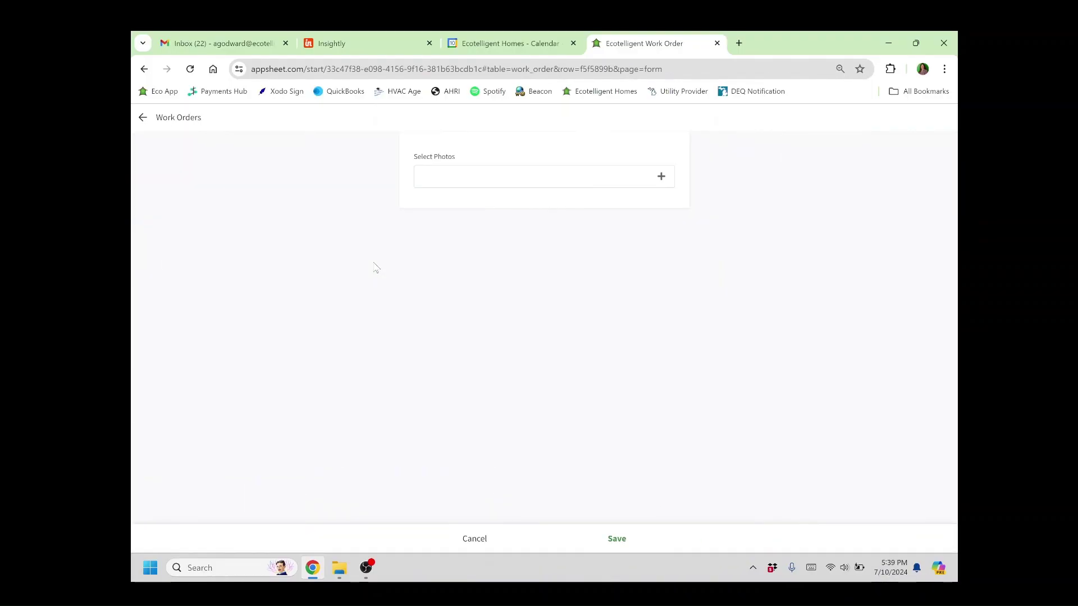
click(453, 183)
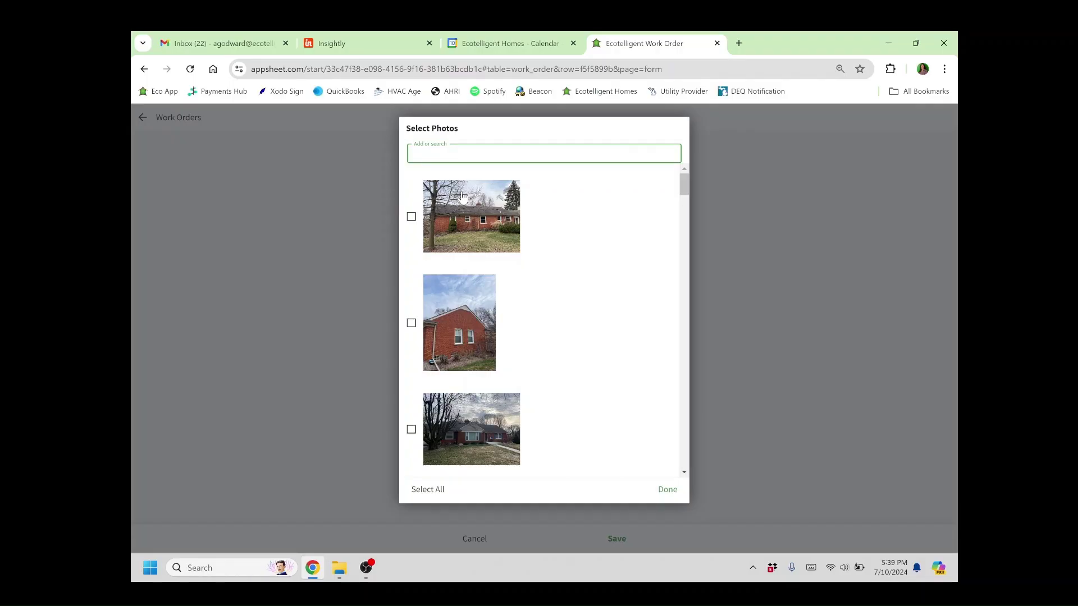
click(483, 231)
click(466, 329)
click(465, 415)
Add two interior close-up photos to the selection, including the dark one beside pink insulation.
scroll(465, 415, down, 2)
click(474, 405)
scroll(477, 393, down, 4)
scroll(482, 385, down, 5)
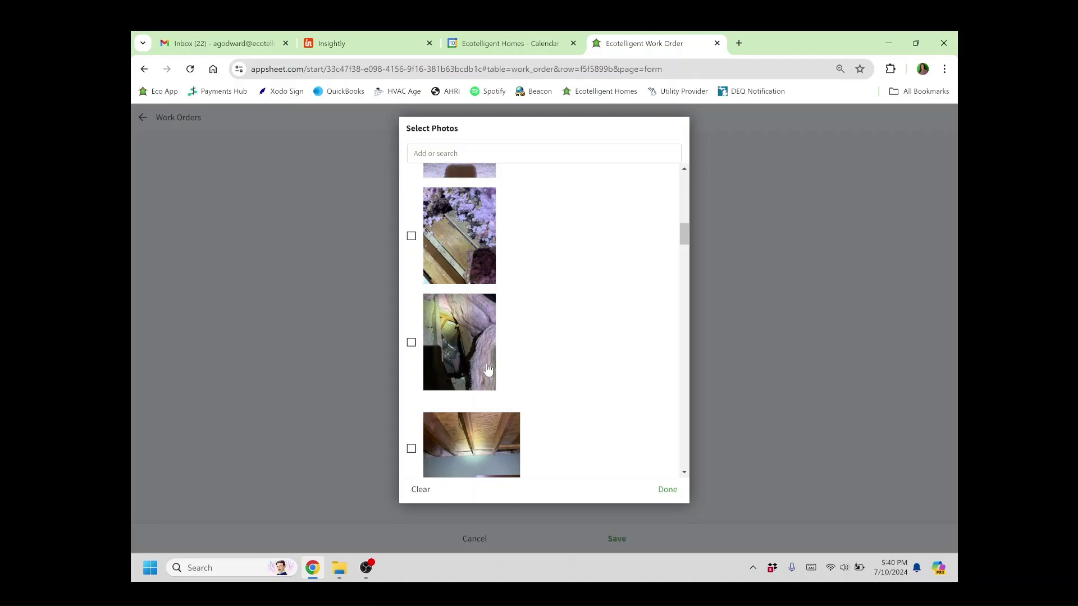
click(477, 335)
Add the photo of the grey metal duct against the purple wall, then confirm the photo selection and save it.
scroll(476, 332, down, 2)
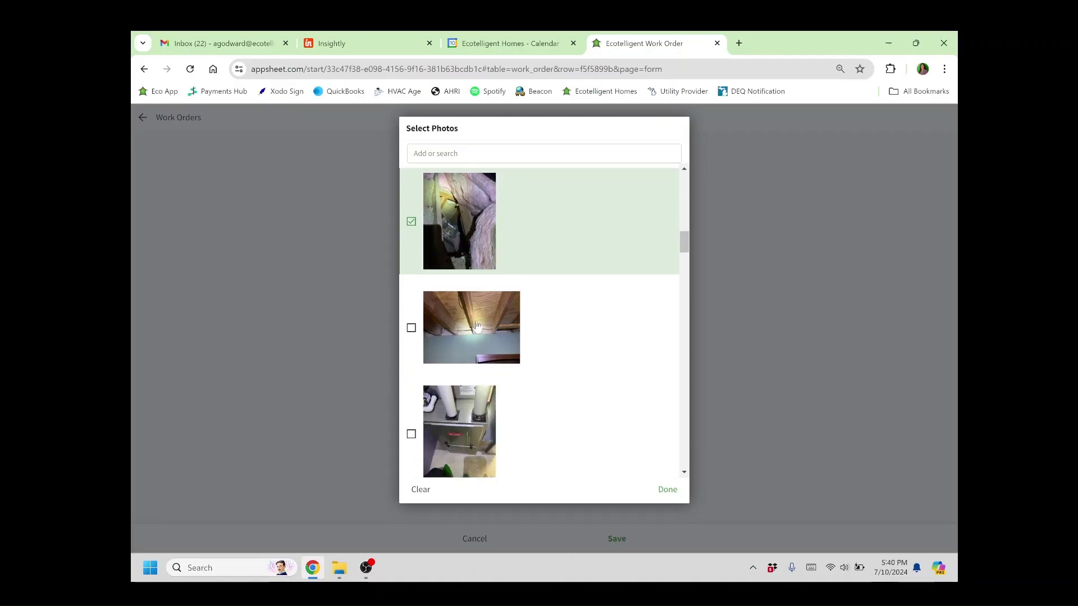
scroll(476, 326, down, 1)
scroll(486, 279, down, 2)
scroll(486, 279, down, 5)
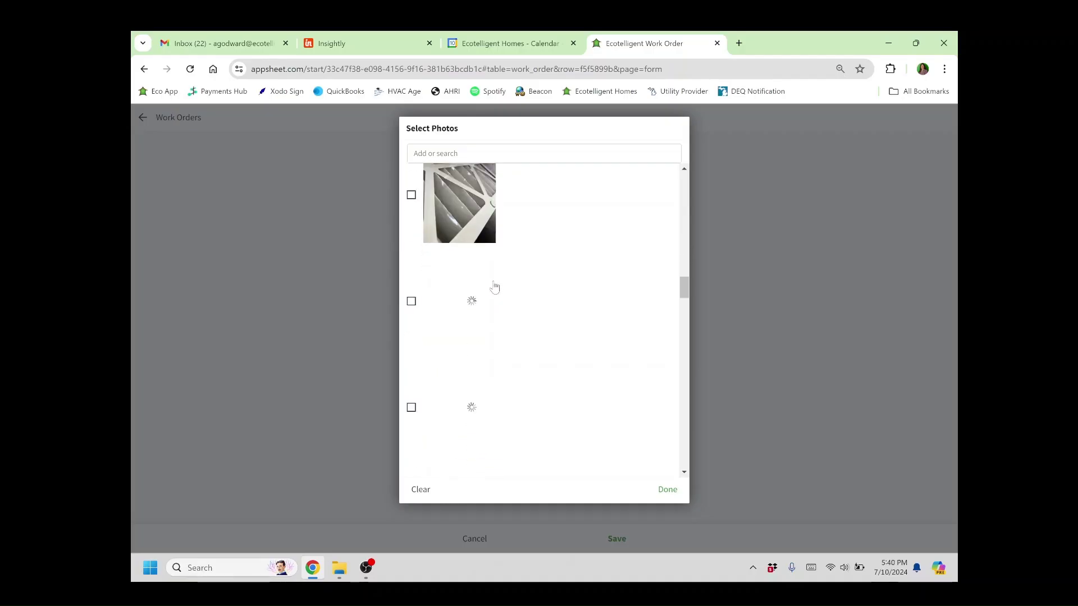
scroll(493, 288, down, 5)
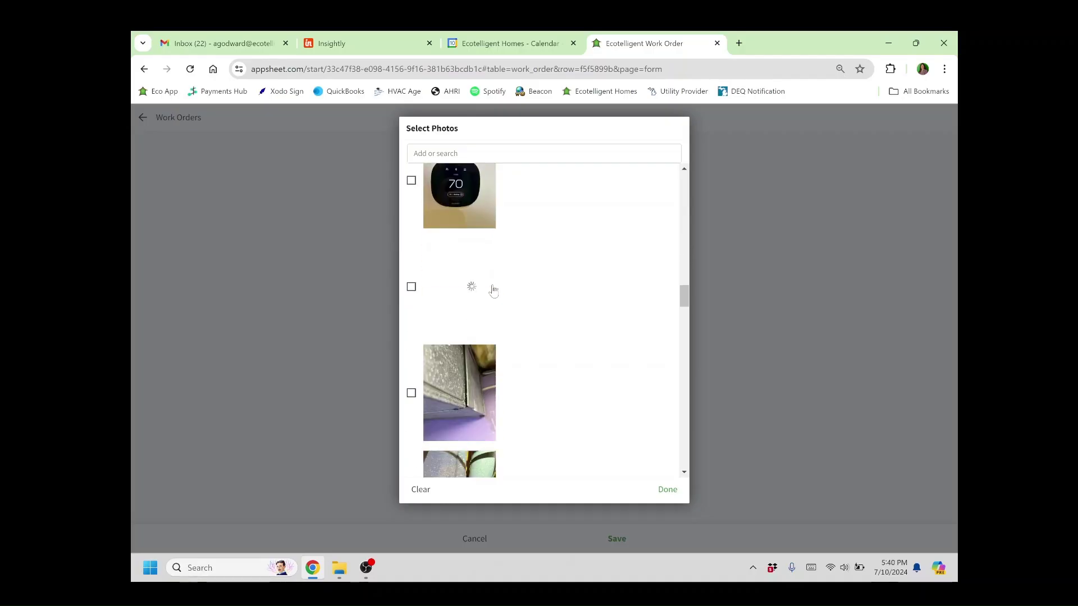
click(468, 358)
scroll(508, 336, down, 5)
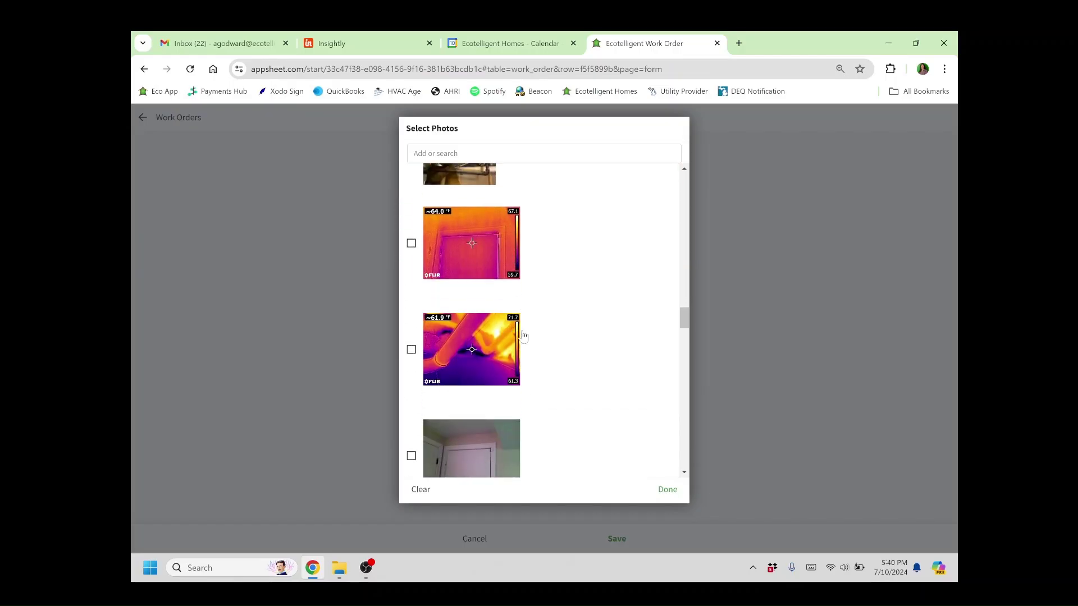
click(668, 490)
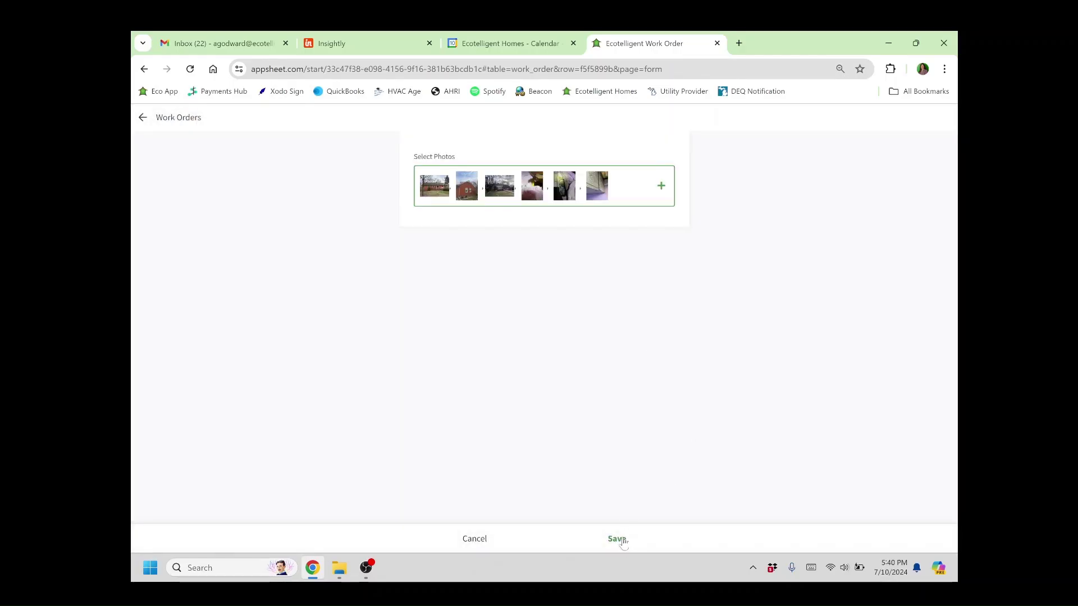
click(616, 540)
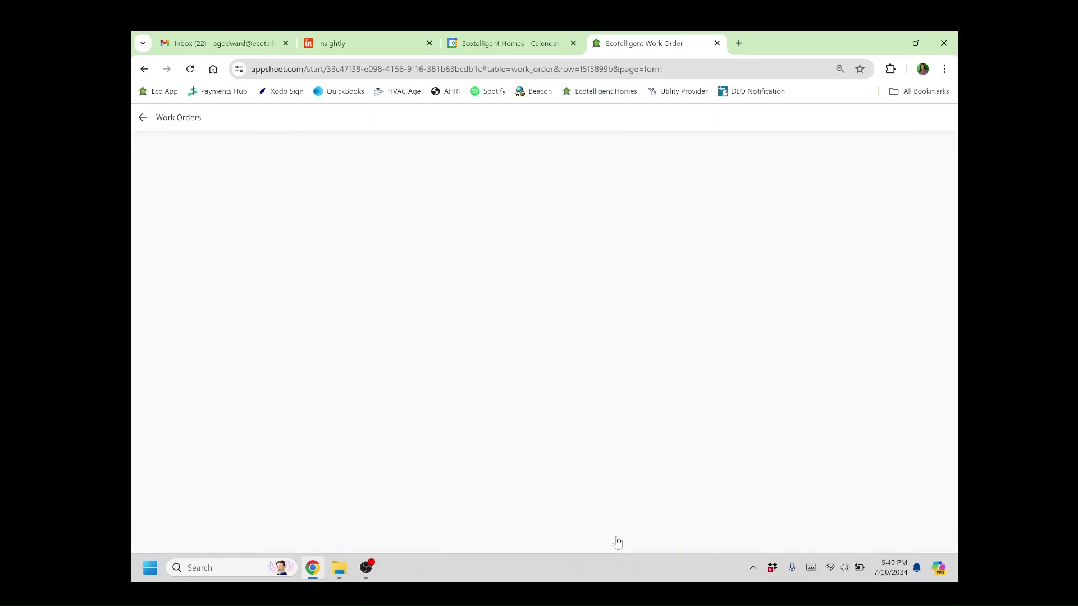